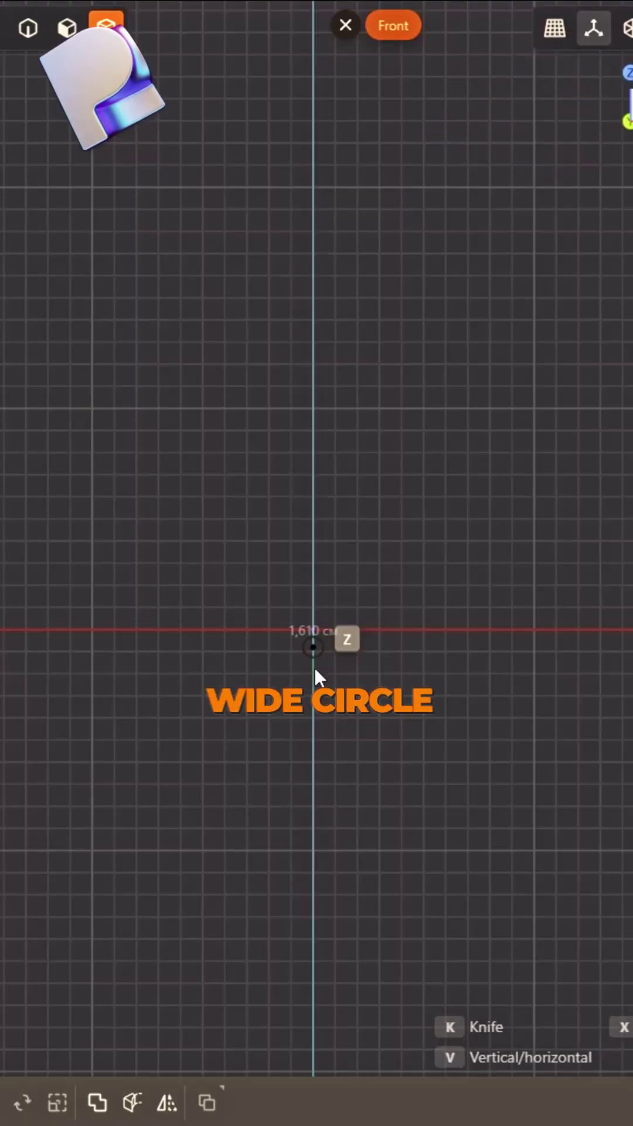
Draw a large centre circle at the origin and offset it inward into a ring
left_click(314, 667)
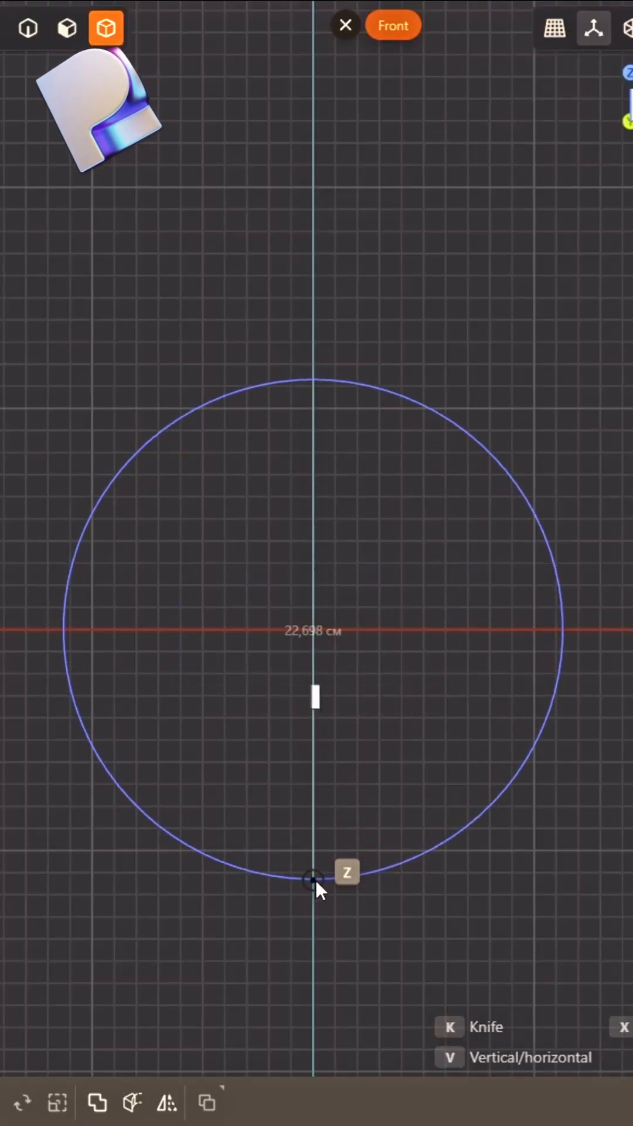
left_click(314, 880)
key("o")
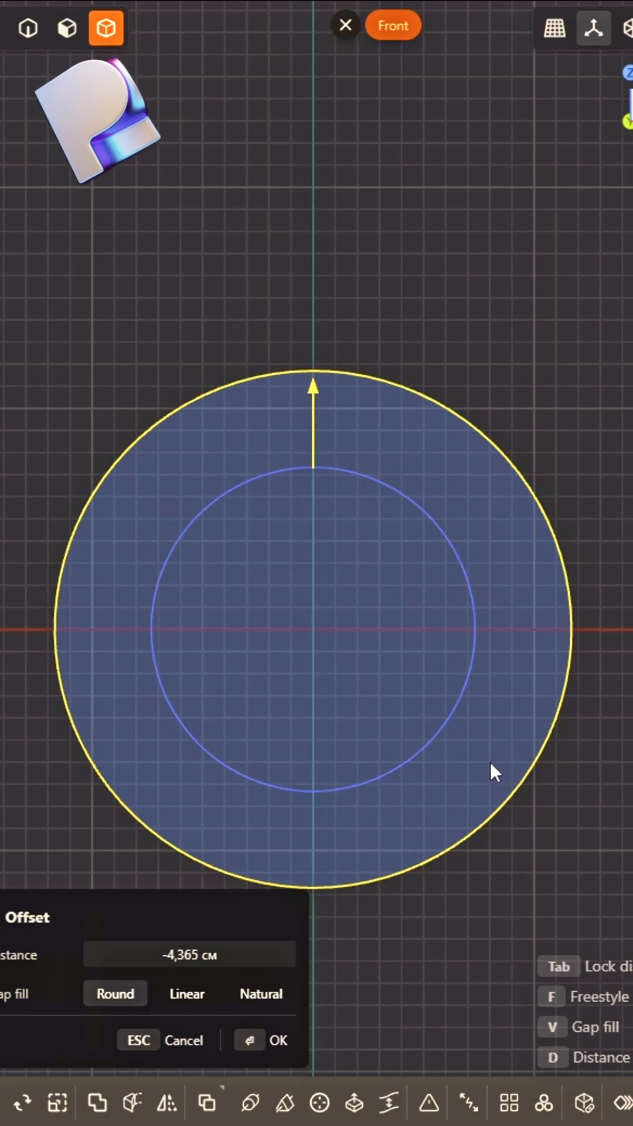
Add a small circle on the outer edge and mirror it across X to the other side
key("Return")
left_click(91, 498)
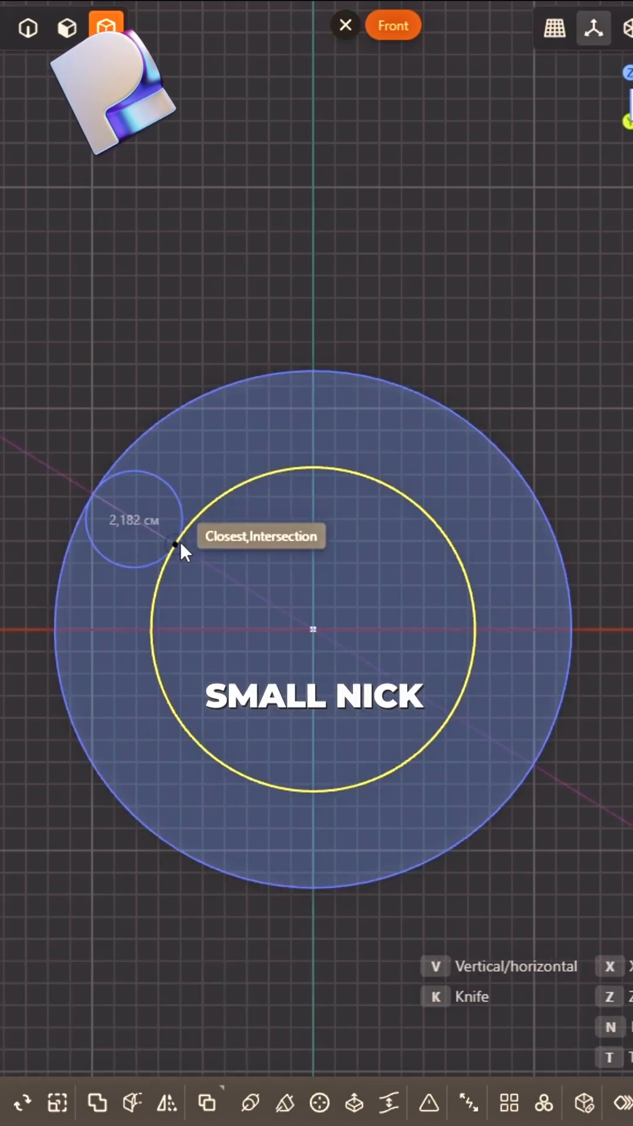
left_click(180, 540)
key("alt+x")
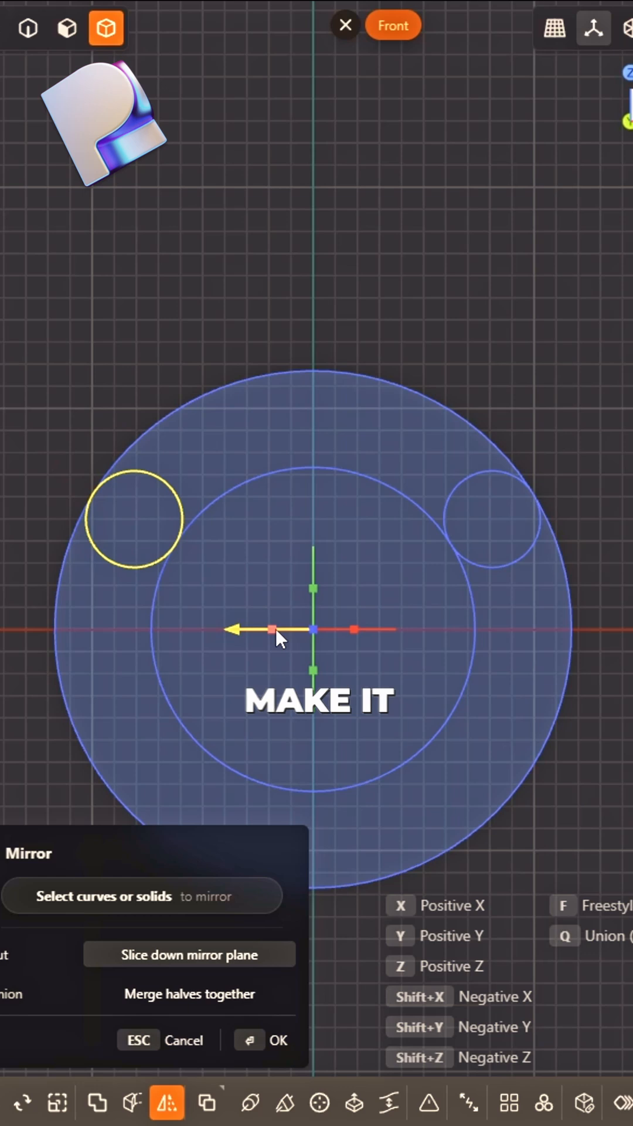
key("Return")
Trim away the lower circle segments and the small circles' inner arcs, leaving the arch
key("t")
left_click(475, 616)
left_click(559, 599)
left_click(449, 483)
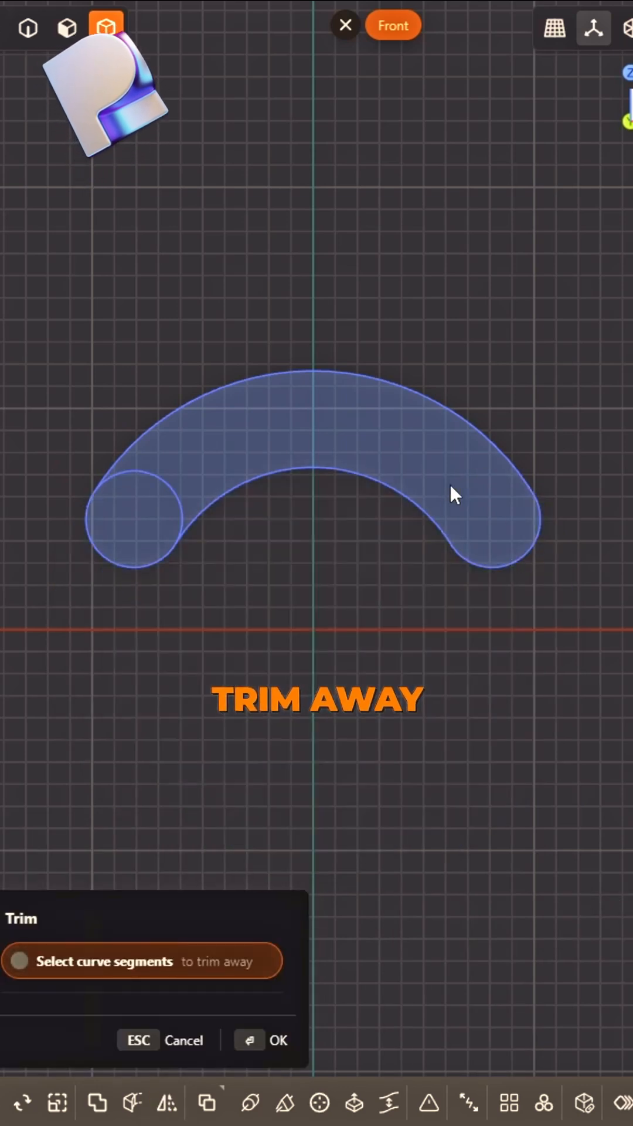
left_click(163, 475)
Finish the arch outline and offset it inward to give it an inner outline
key("Return")
left_click(274, 447)
key("e")
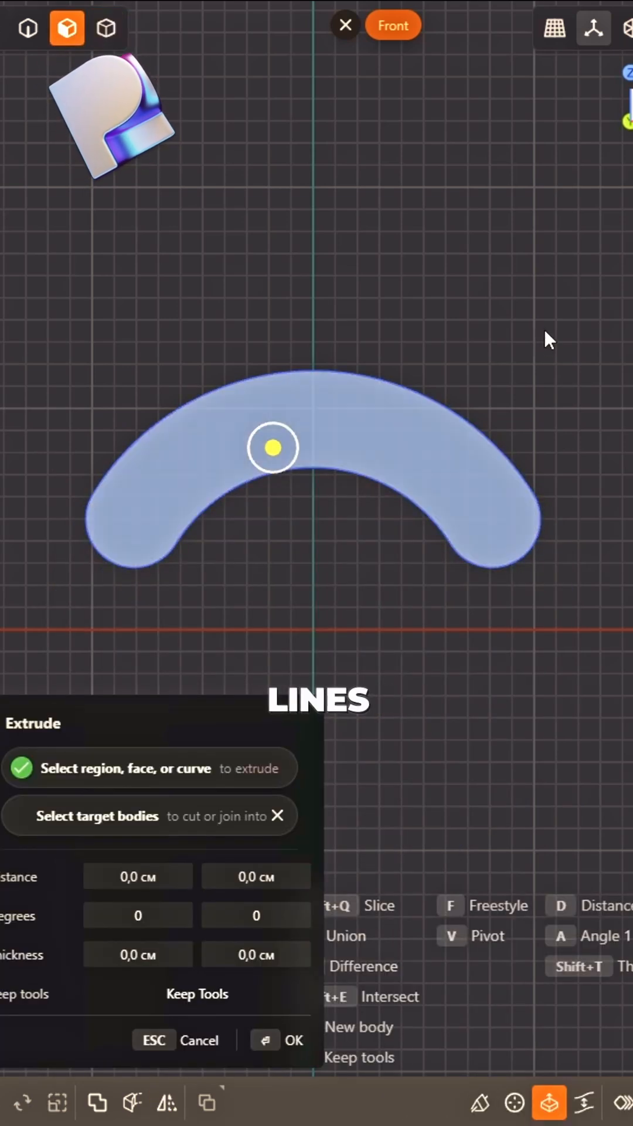
key("o")
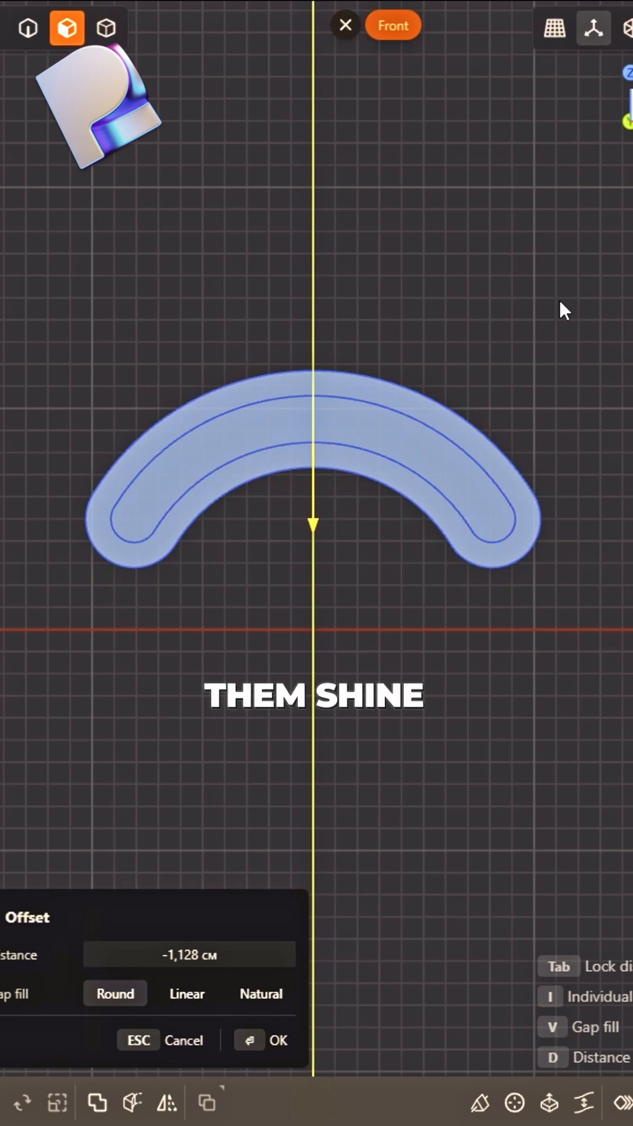
key("Return")
Mirror the whole arch downward for a second, symmetric arc
left_click(501, 442, "shift")
key("alt+x")
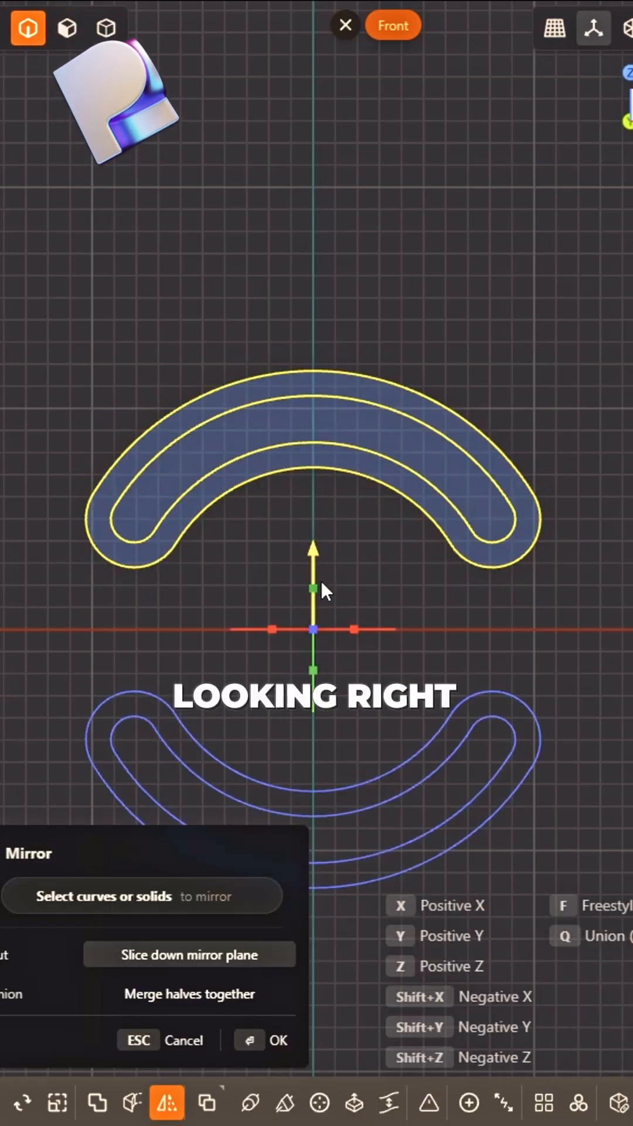
key("Return")
Draw a centre circle at the origin with two inward offset rings and select the regions to raise
key("c")
left_click(314, 629)
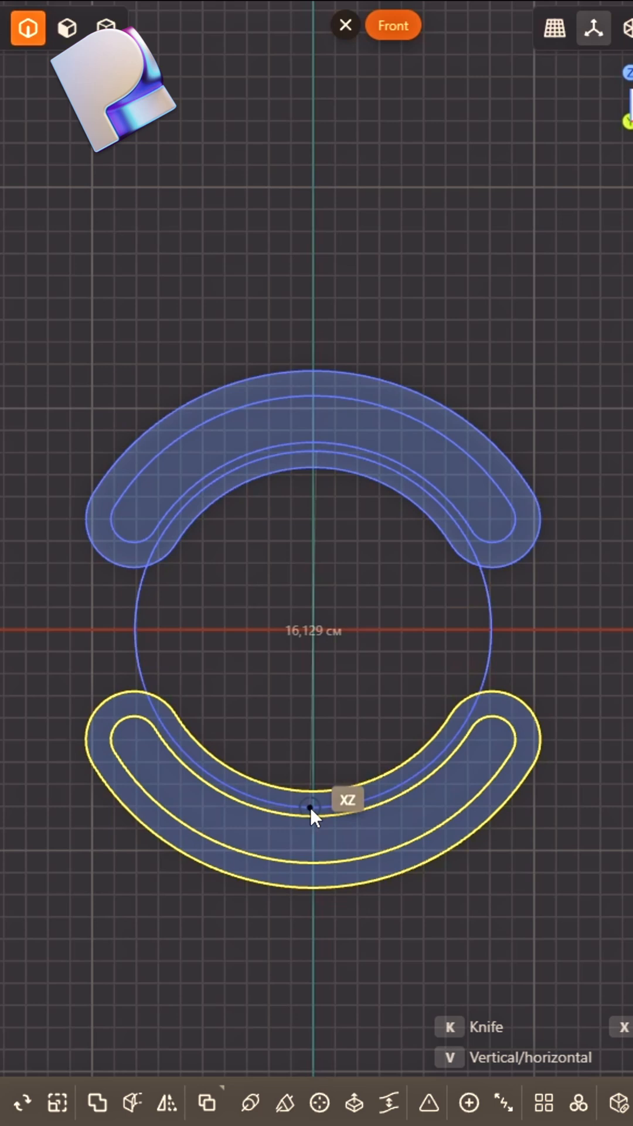
left_click(312, 807)
key("o")
left_click(469, 620)
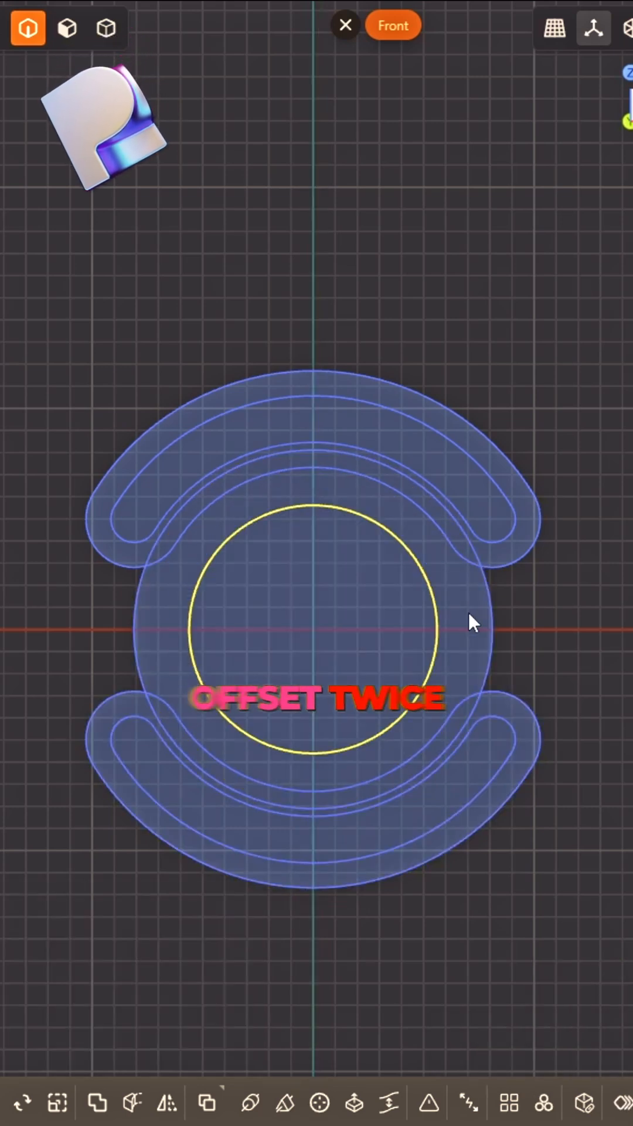
key("o")
left_click(465, 647)
key("x")
Extrude the arc and ring regions, then raise the inner ring to a lower height
middle_click_drag(402, 628, 352, 818)
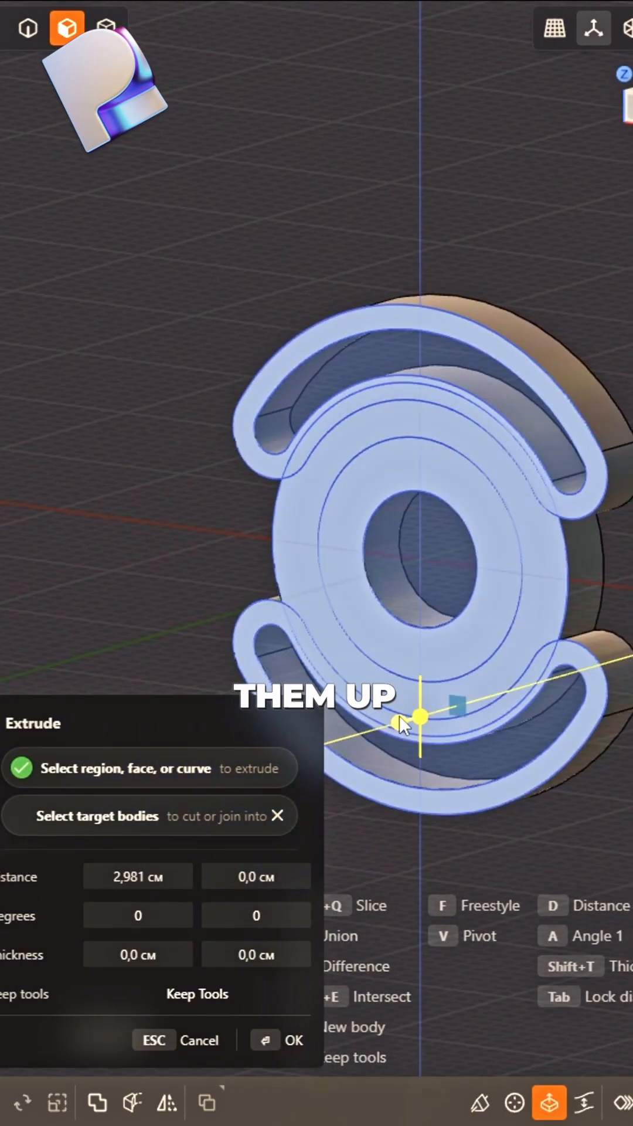
left_click_drag(401, 722, 397, 716)
key("Return")
key("x")
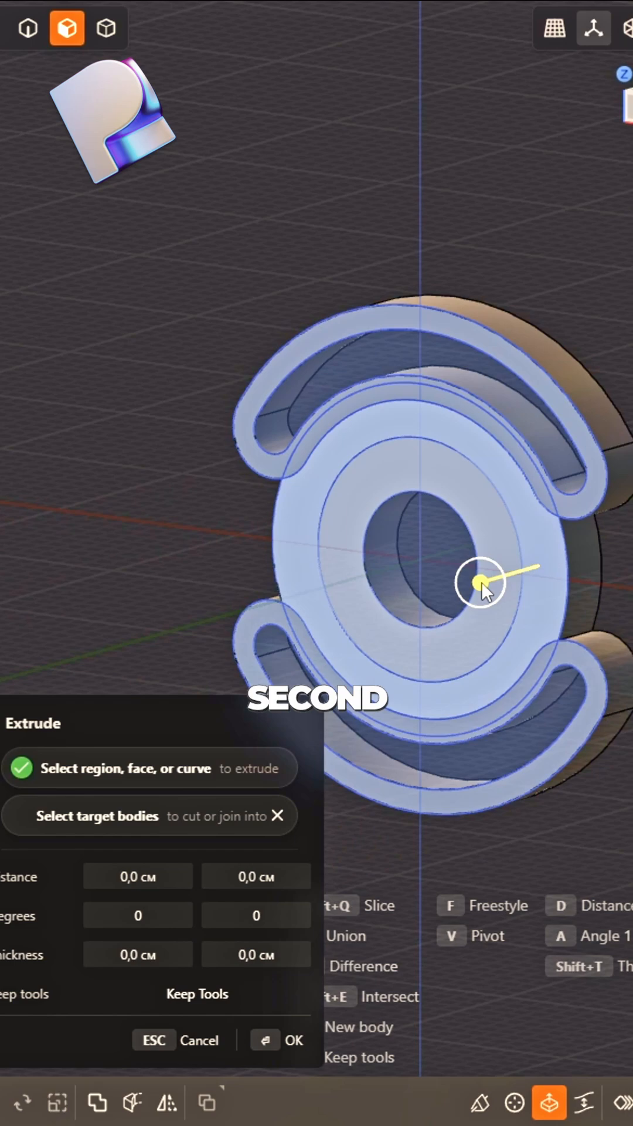
left_click_drag(482, 582, 465, 588)
key("Return")
Union the solids into one body and mirror it across a face
middle_click_drag(471, 585, 502, 570)
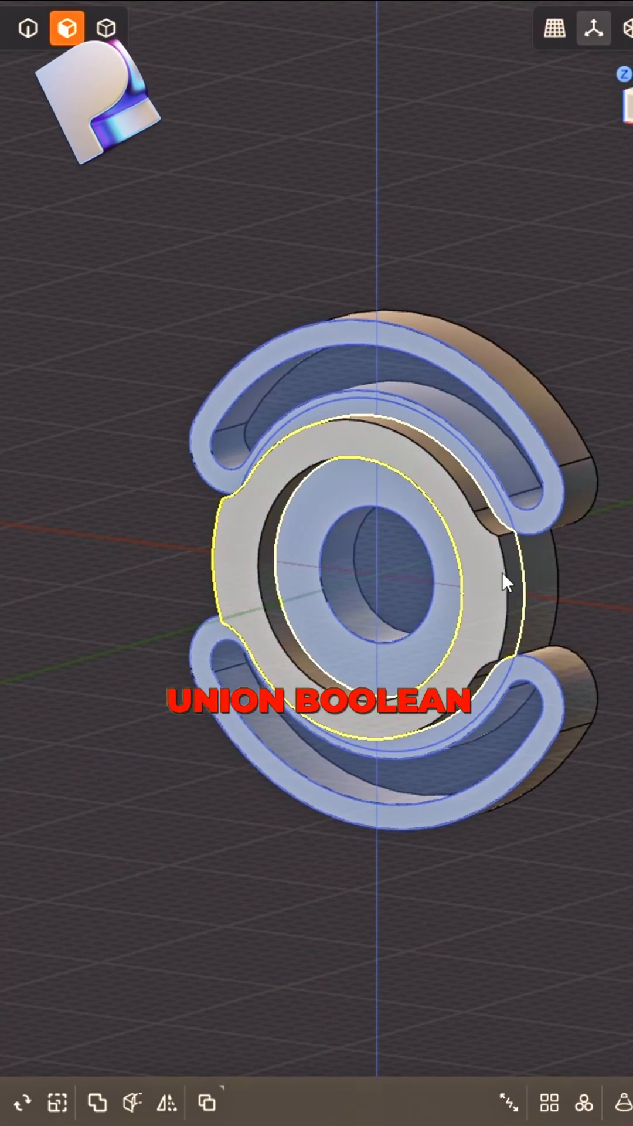
key("4")
key("shift+u")
key("Return")
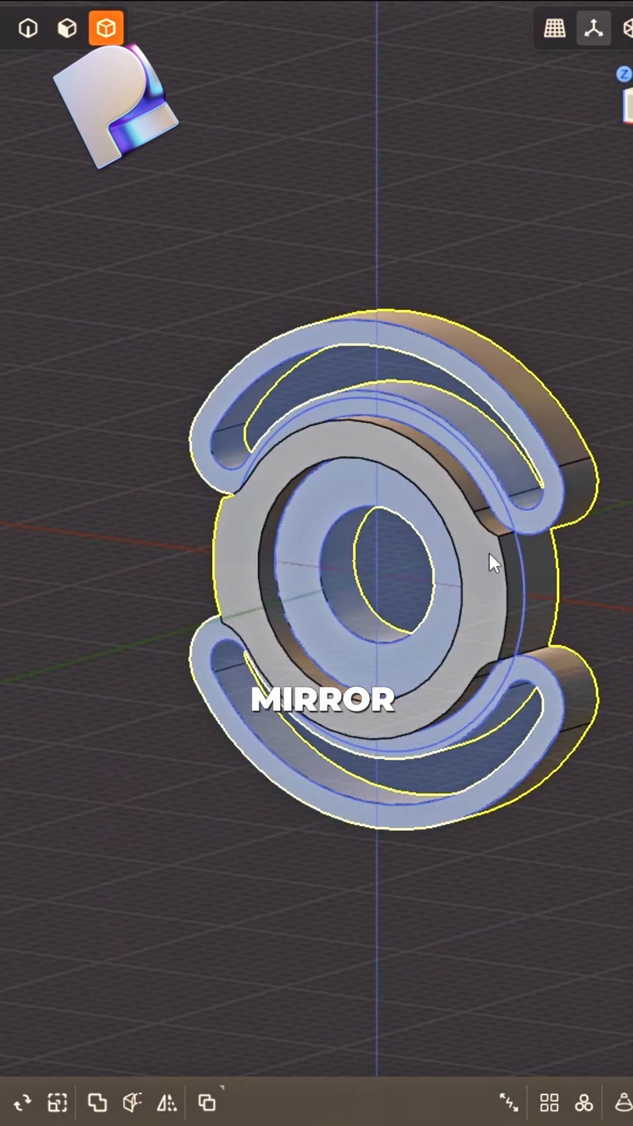
key("alt+x")
left_click(379, 432)
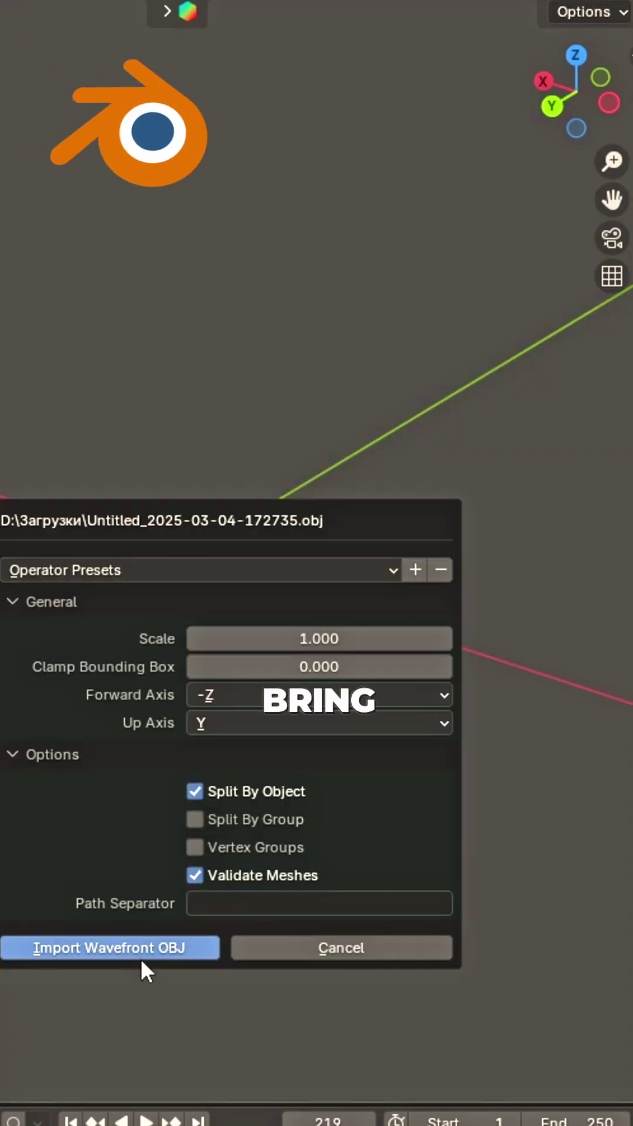
Import the OBJ, shrink it, rotate it upright 90° on X and apply rotation and scale
left_click(140, 954)
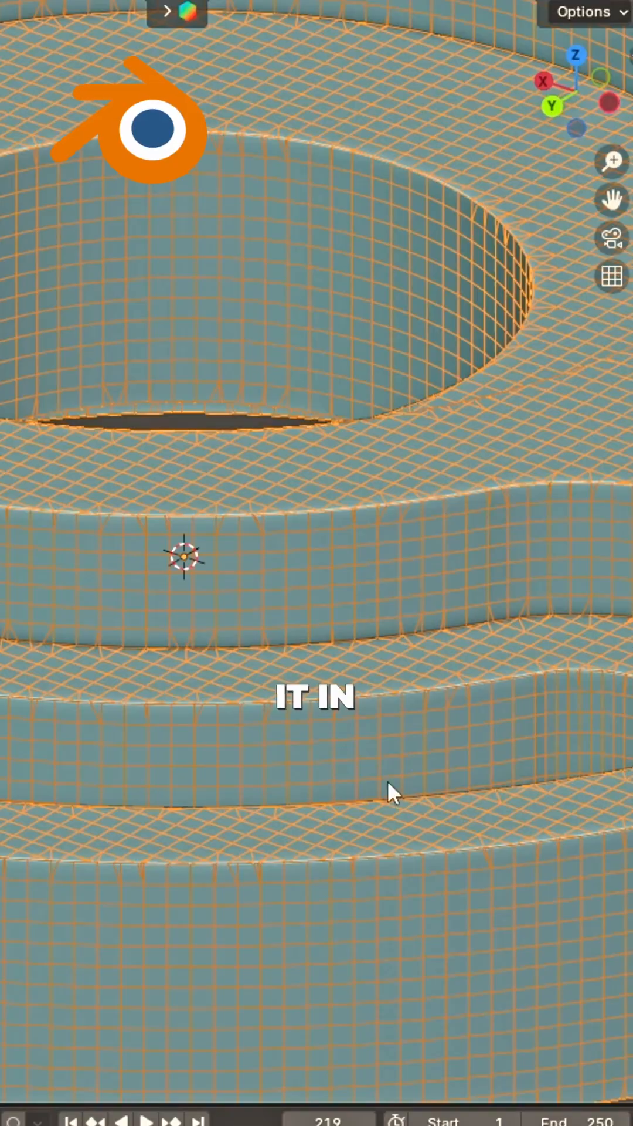
key("s")
left_click(269, 575)
key("s")
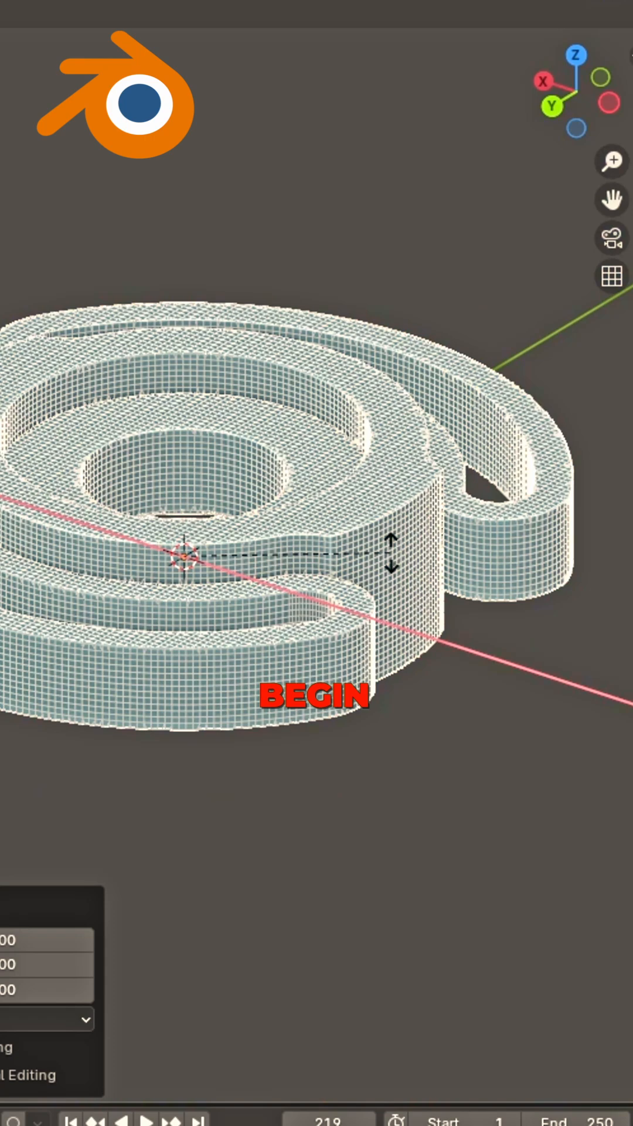
left_click(389, 551)
type("rx90")
key("Return")
key("ctrl+a")
left_click(390, 551)
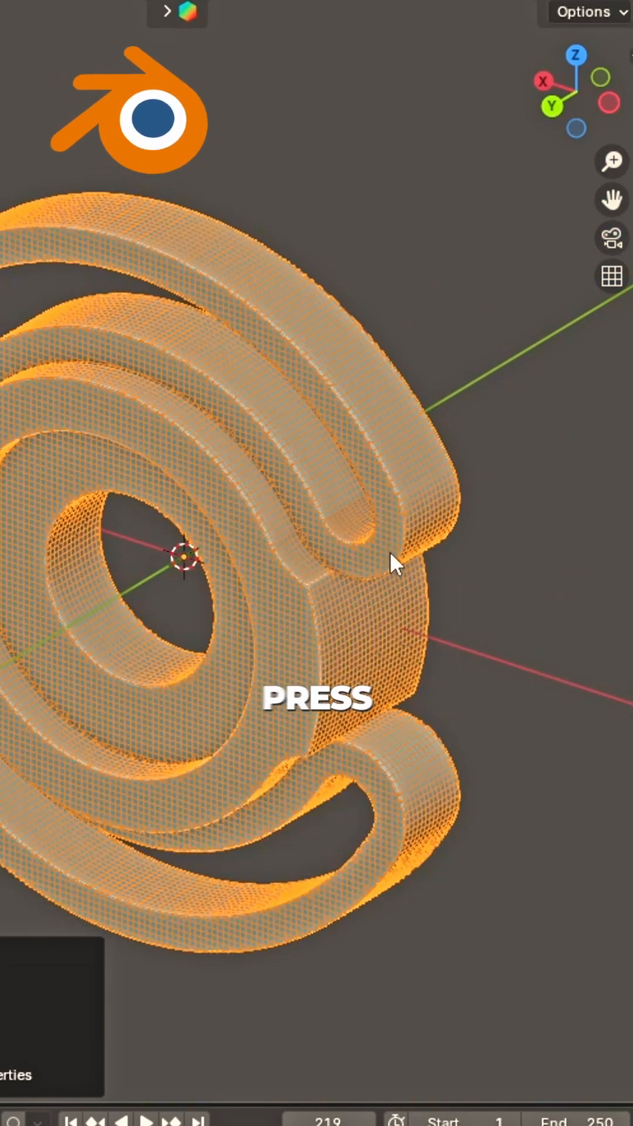
Run REMESH IT from the N panel to convert the emblem to clean quads and inspect it
key("n")
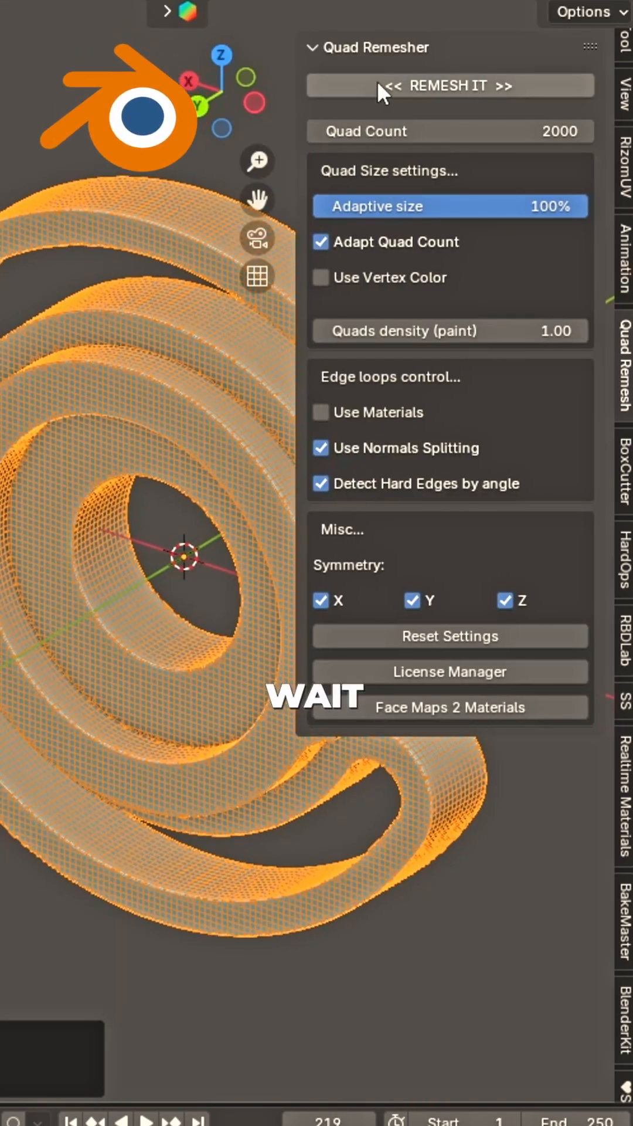
left_click(437, 85)
key("n")
mouse_move(319, 440)
middle_mouse_down()
mouse_move(523, 425)
mouse_move(563, 310)
mouse_move(360, 216)
mouse_move(156, 319)
mouse_move(70, 452)
mouse_move(95, 476)
middle_mouse_up()
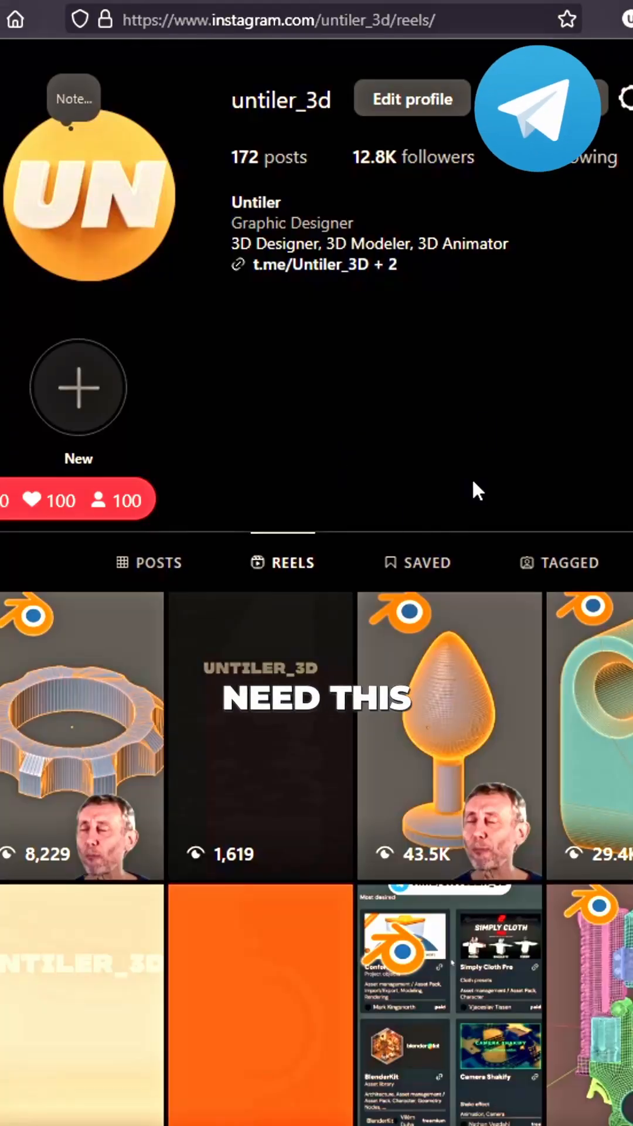
Follow the author's profile links to the Telegram post for Quad Remesher 1.3
left_click_drag(220, 124, 363, 142)
left_click(330, 264)
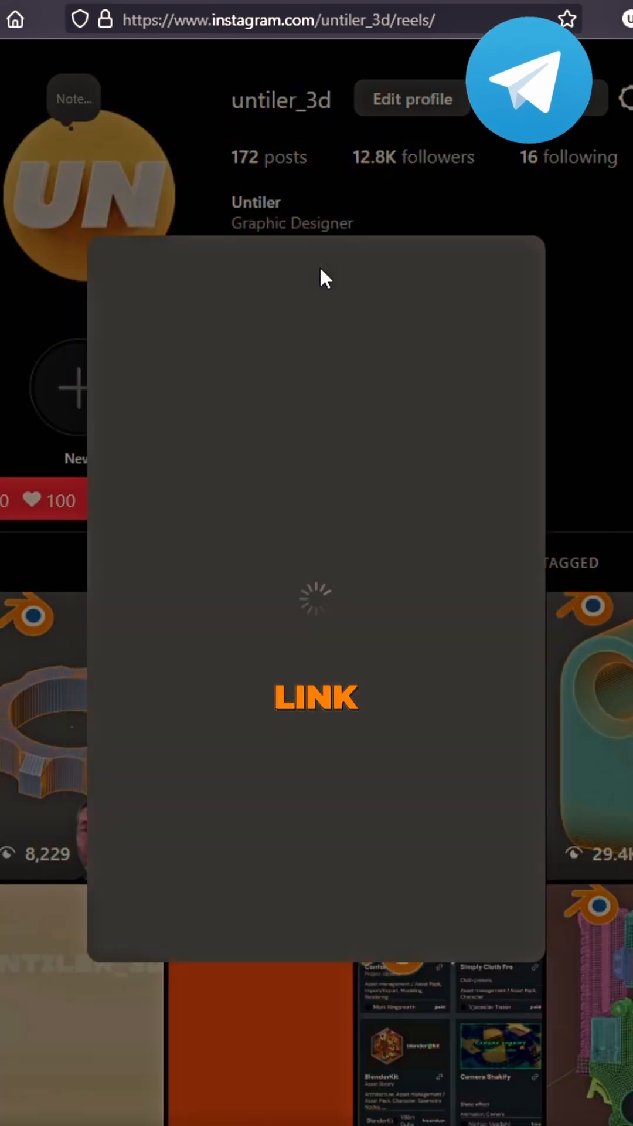
left_click(361, 567)
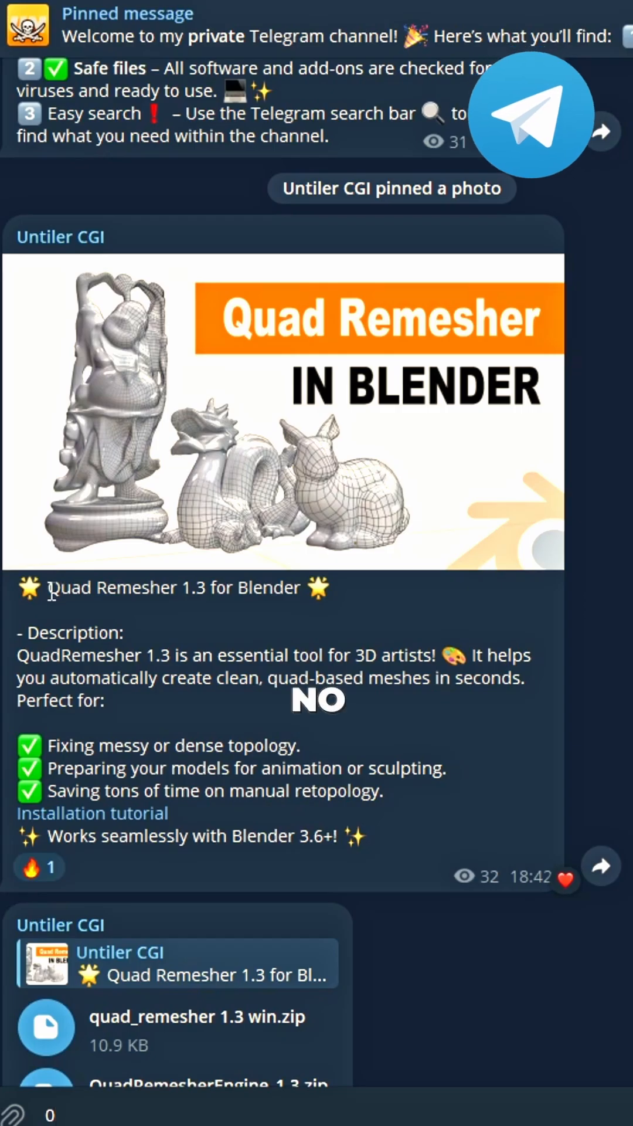
left_click_drag(50, 587, 204, 588)
right_click(211, 601)
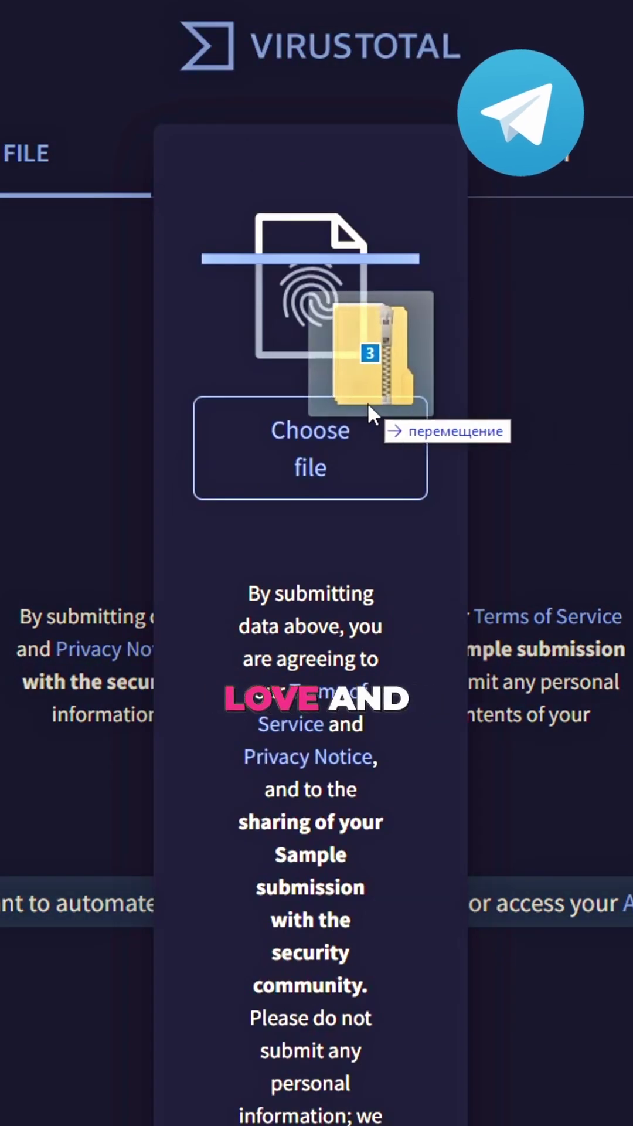
Scan the Quad Remesher zip on VirusTotal, showing zero of 65 vendors flag it
left_click_drag(372, 407, 311, 427)
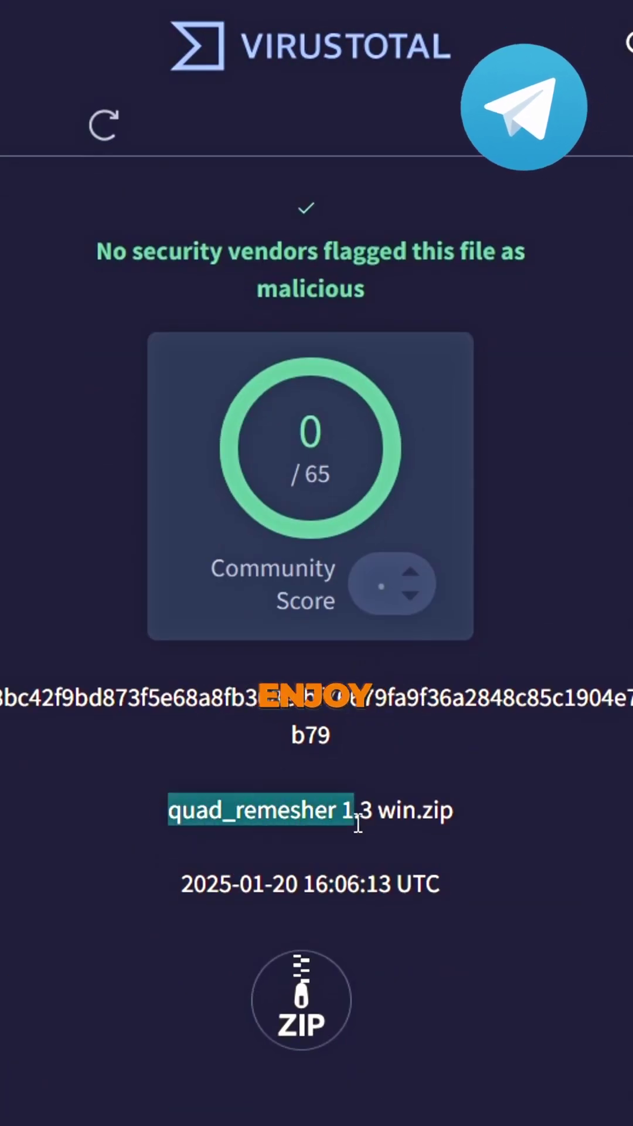
left_click_drag(167, 811, 473, 814)
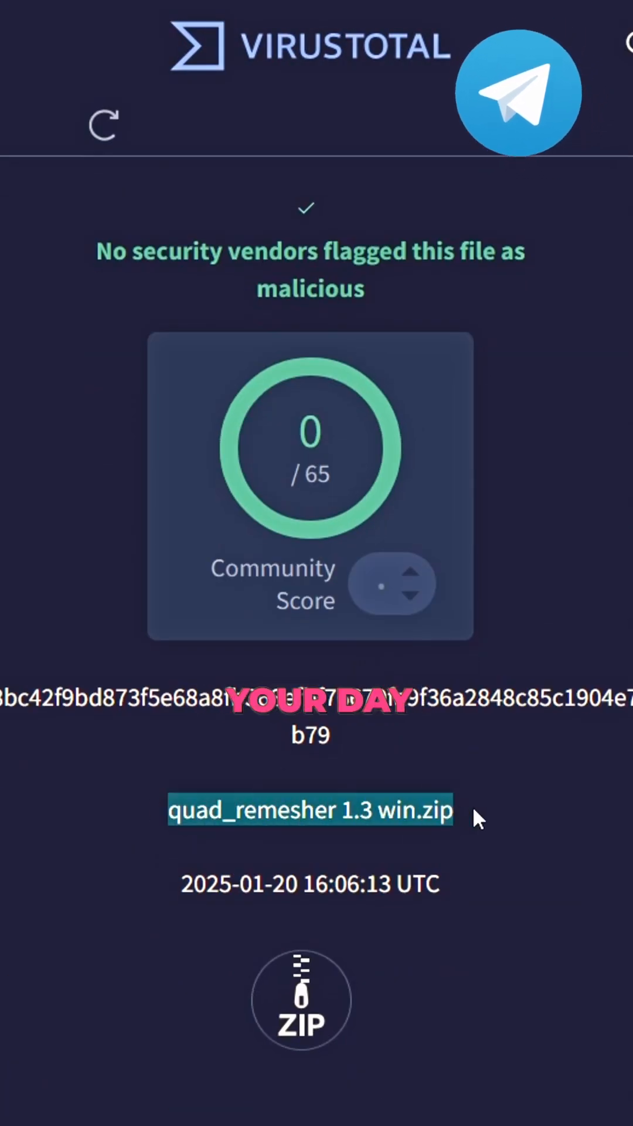